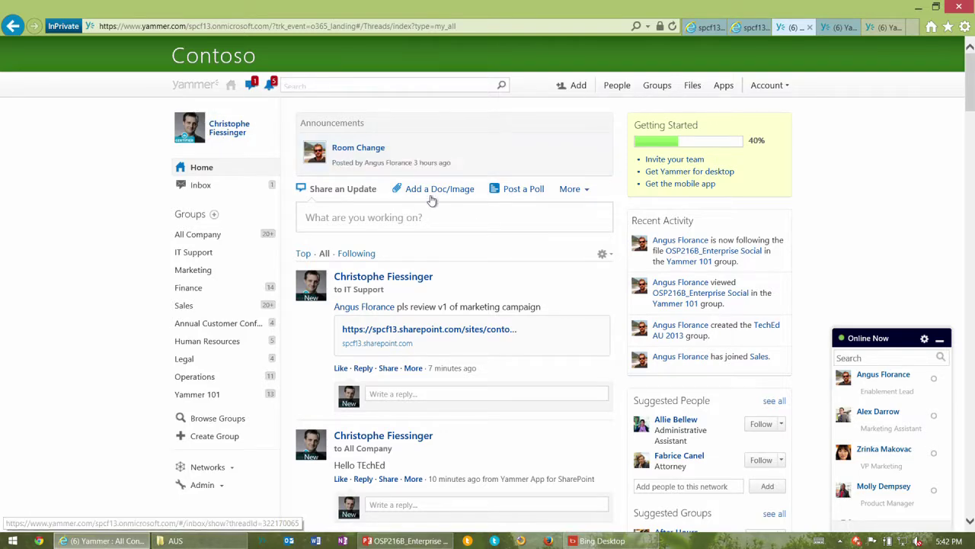
Look through the home feed's announcement, conversations and Recent Activity list.
{"action": "scroll", "coordinate": [446, 222], "scroll_direction": "down", "scroll_amount": 7}
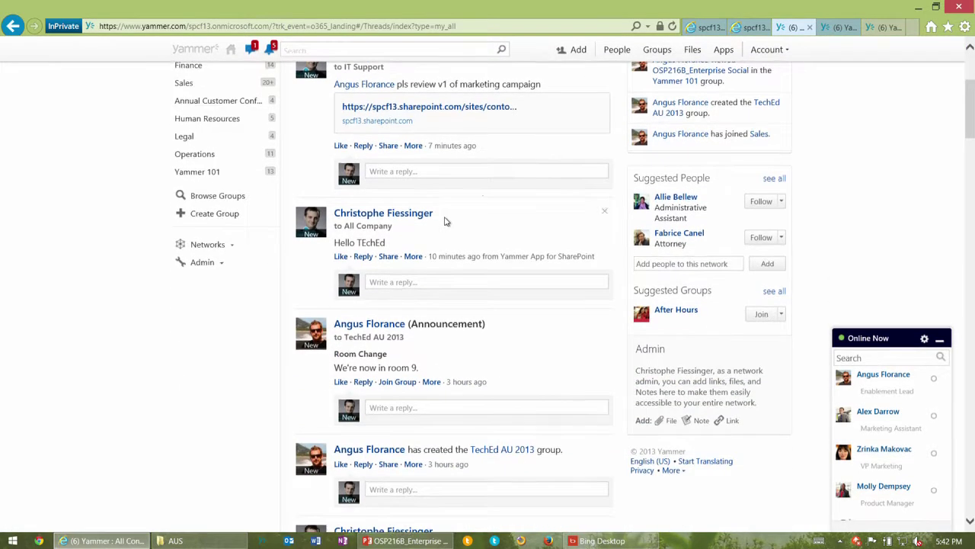
{"action": "scroll", "coordinate": [446, 218], "scroll_direction": "down", "scroll_amount": 3}
{"action": "scroll", "coordinate": [450, 214], "scroll_direction": "up", "scroll_amount": 10}
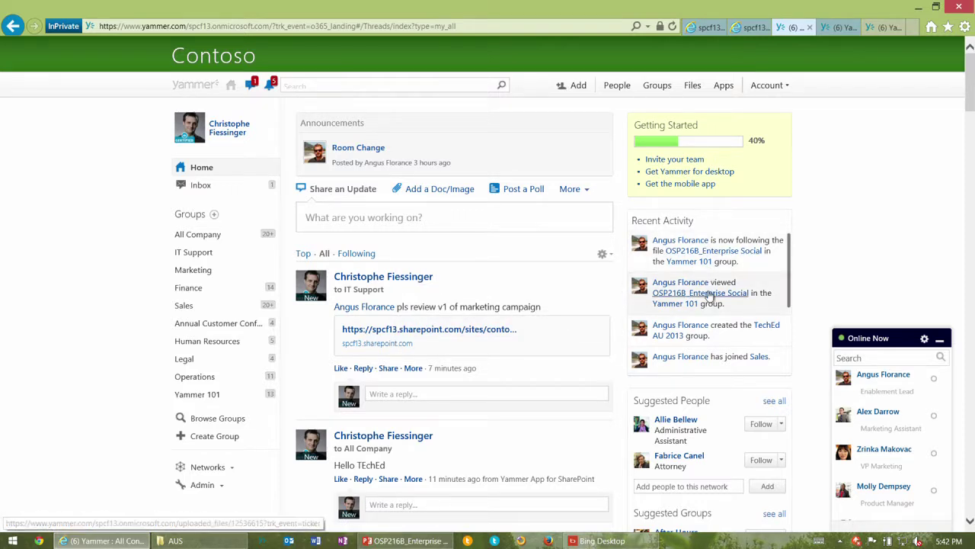
{"action": "mouse_move", "coordinate": [709, 295]}
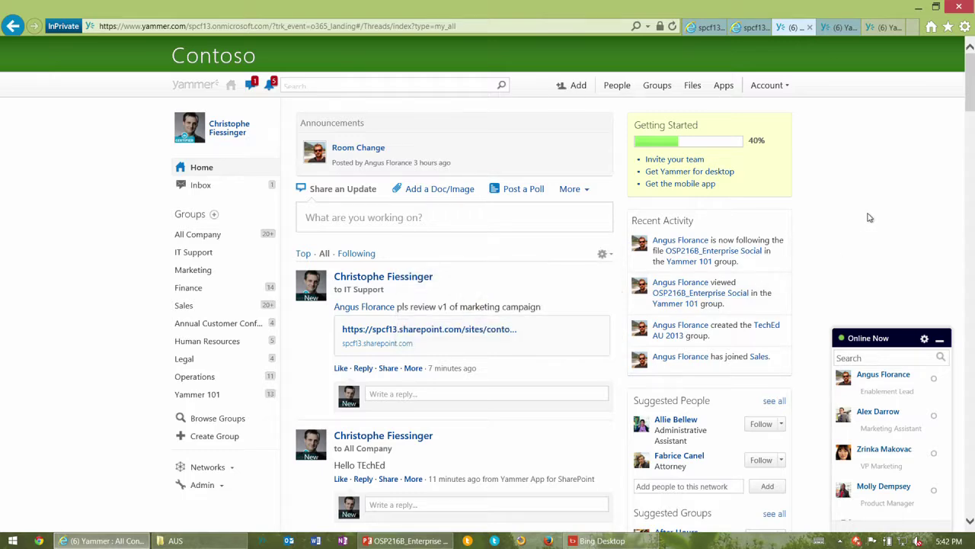
{"action": "scroll", "coordinate": [867, 215], "scroll_direction": "down", "scroll_amount": 3}
{"action": "scroll", "coordinate": [866, 213], "scroll_direction": "up", "scroll_amount": 3}
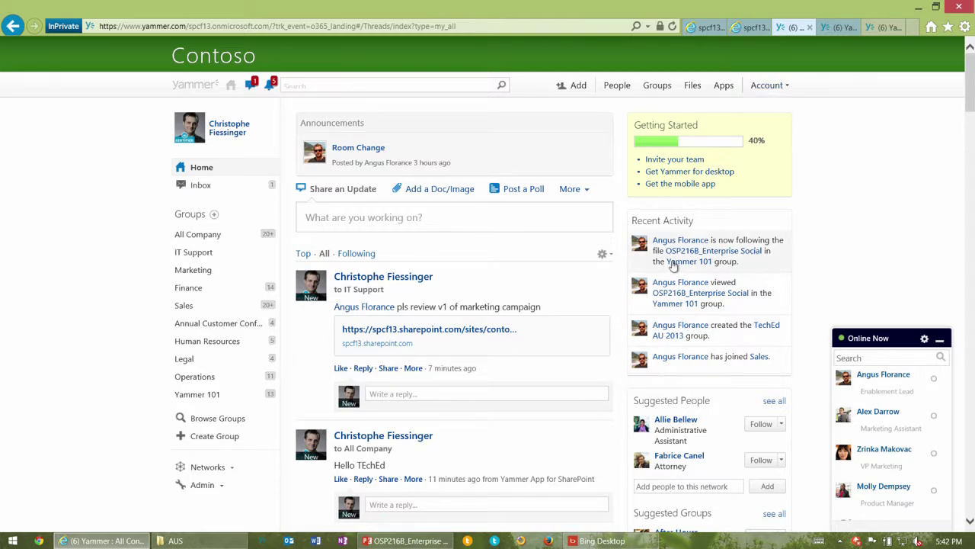
{"action": "scroll", "coordinate": [556, 309], "scroll_direction": "down", "scroll_amount": 3}
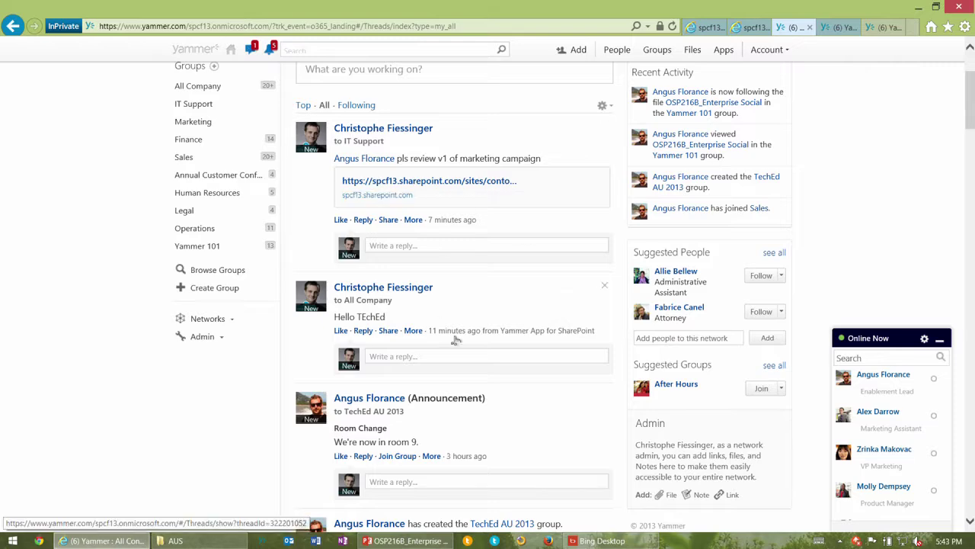
{"action": "scroll", "coordinate": [427, 243], "scroll_direction": "up", "scroll_amount": 3}
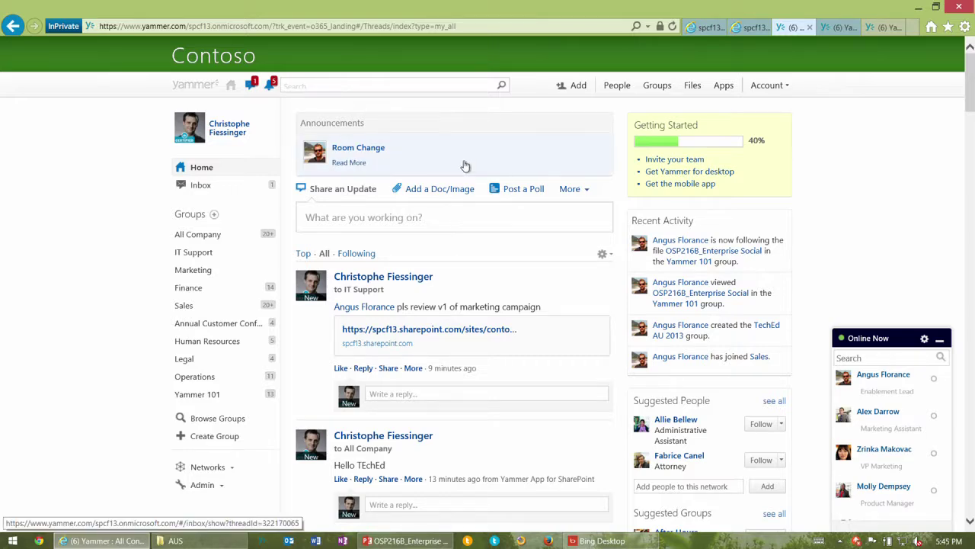
{"action": "scroll", "coordinate": [492, 214], "scroll_direction": "down", "scroll_amount": 2}
{"action": "scroll", "coordinate": [496, 218], "scroll_direction": "up", "scroll_amount": 2}
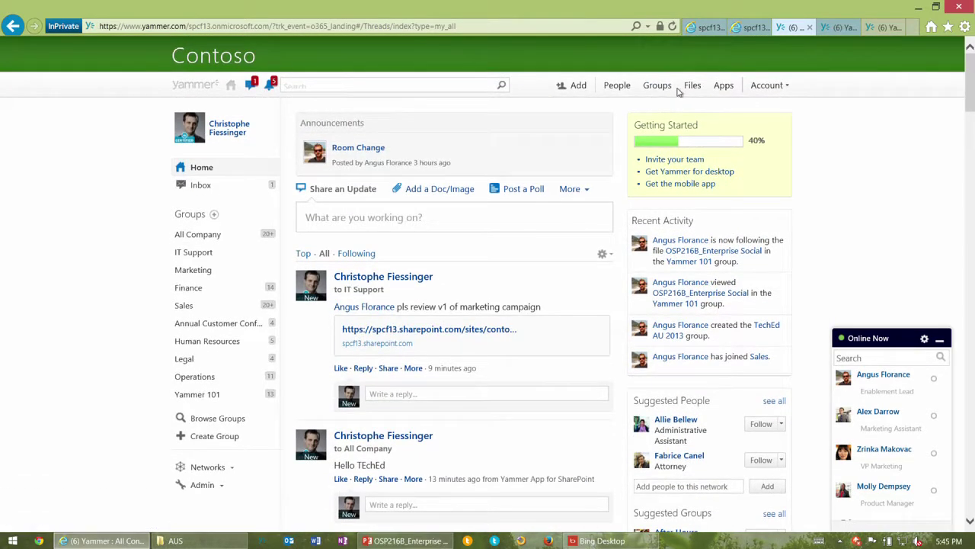
Open the groups directory and browse the list of all groups in the network.
{"action": "left_click", "coordinate": [663, 89]}
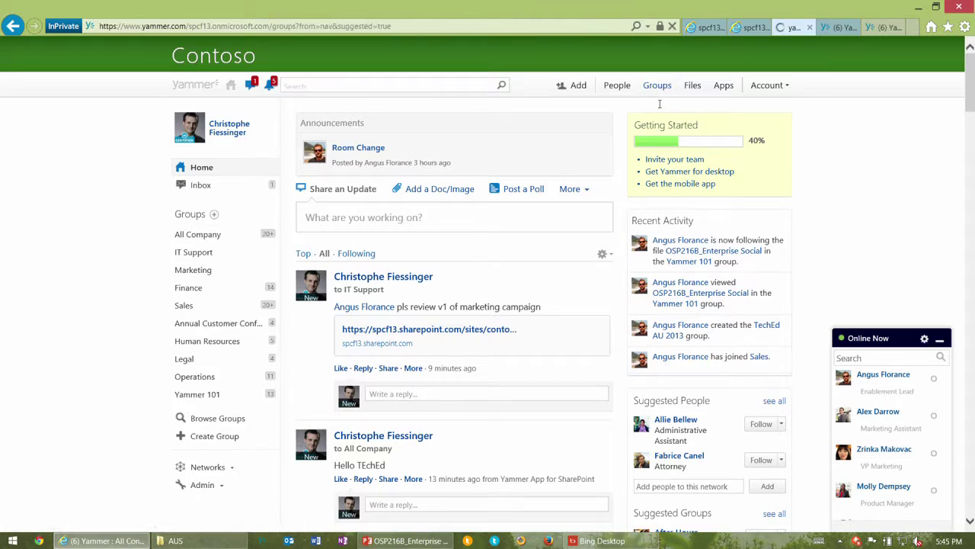
{"action": "left_click", "coordinate": [473, 192]}
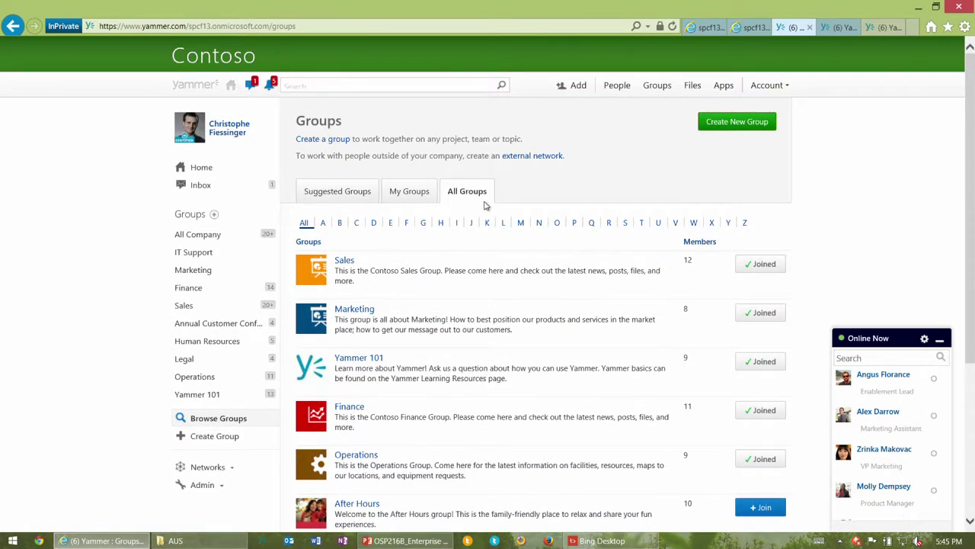
{"action": "scroll", "coordinate": [466, 216], "scroll_direction": "down", "scroll_amount": 2}
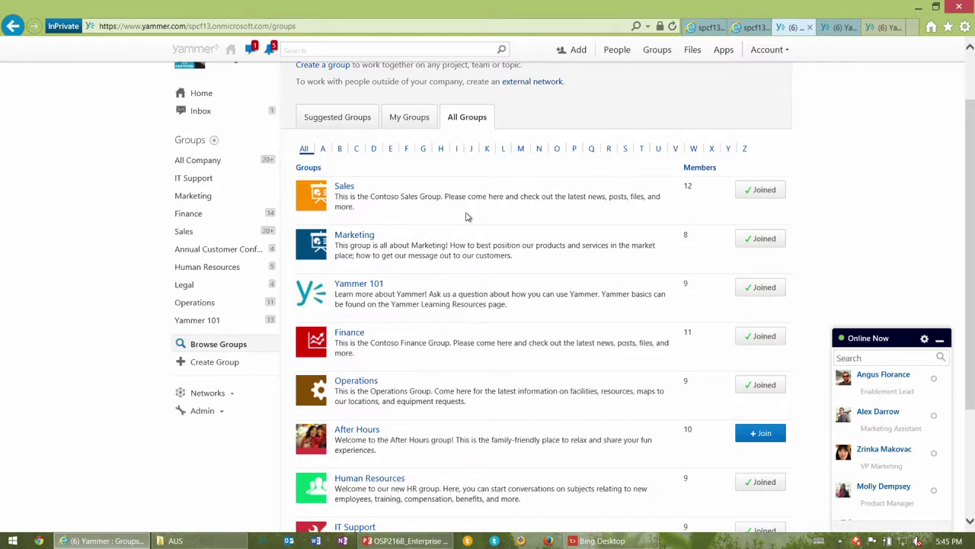
{"action": "scroll", "coordinate": [812, 232], "scroll_direction": "up", "scroll_amount": 2}
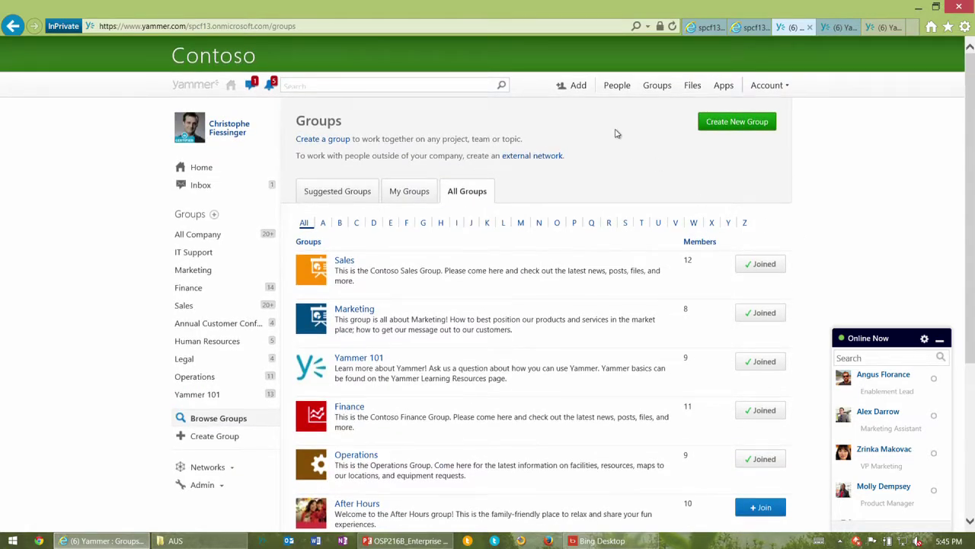
Open the People Directory and browse the list of everyone in the company.
{"action": "left_click", "coordinate": [618, 91]}
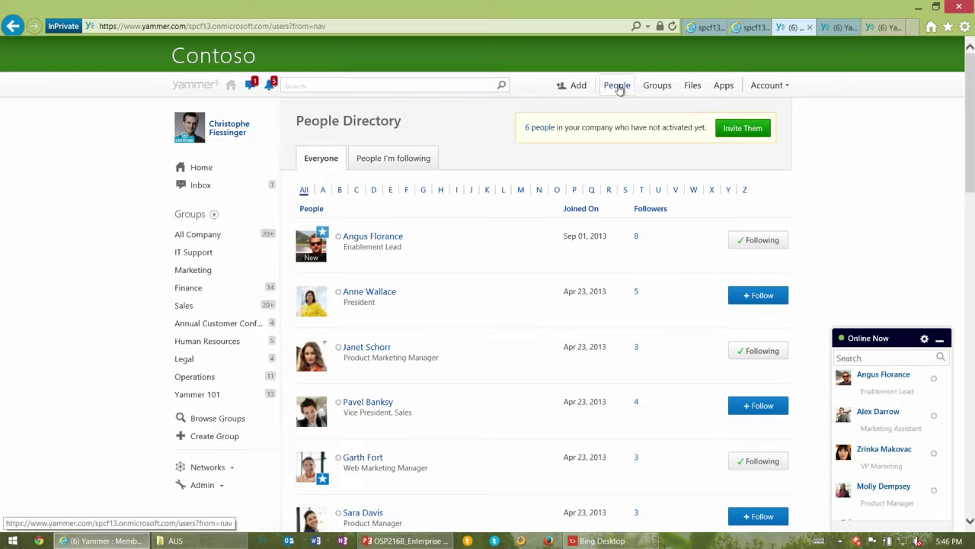
{"action": "scroll", "coordinate": [636, 156], "scroll_direction": "down", "scroll_amount": 2}
{"action": "scroll", "coordinate": [637, 163], "scroll_direction": "down", "scroll_amount": 2}
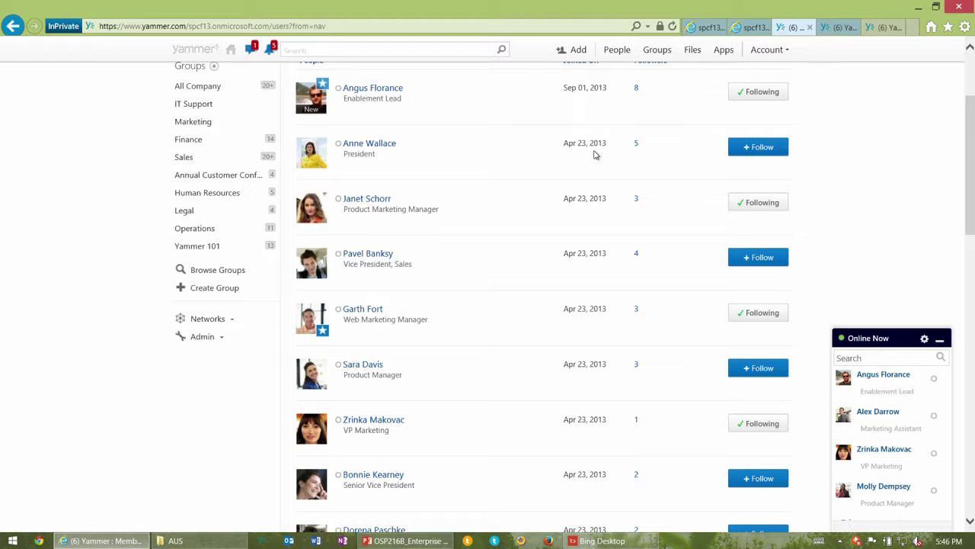
{"action": "scroll", "coordinate": [595, 157], "scroll_direction": "up", "scroll_amount": 4}
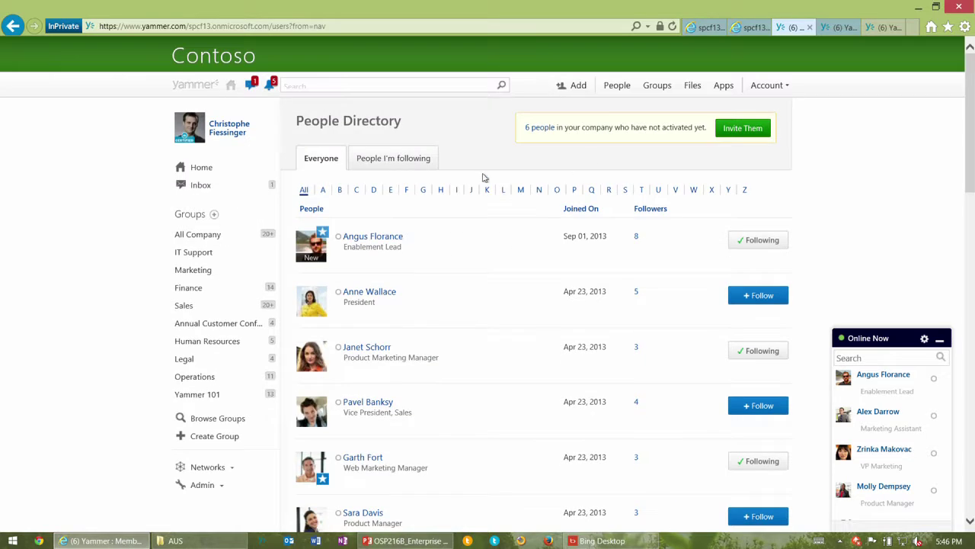
Return to the home page and compare the Following, All and Top conversation feeds.
{"action": "left_click", "coordinate": [229, 87]}
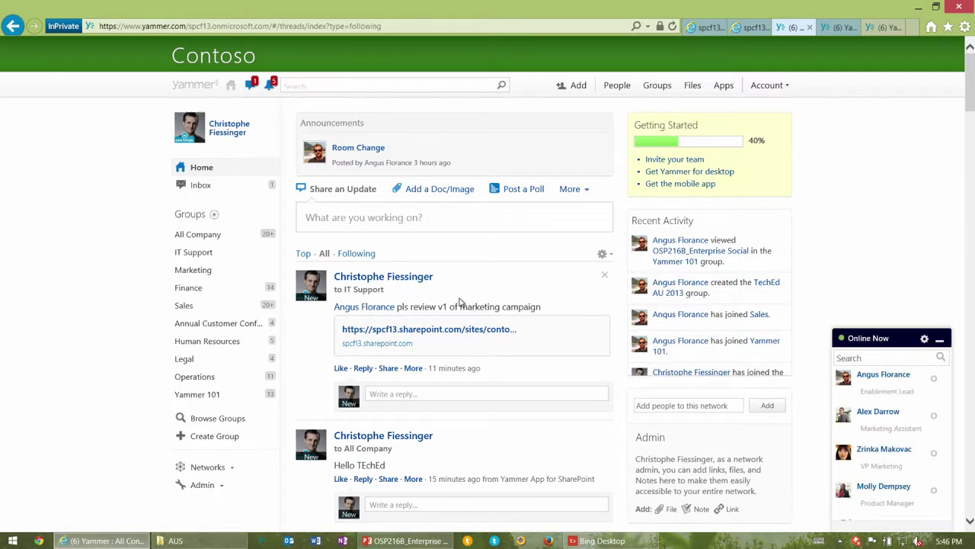
{"action": "scroll", "coordinate": [459, 299], "scroll_direction": "down", "scroll_amount": 1}
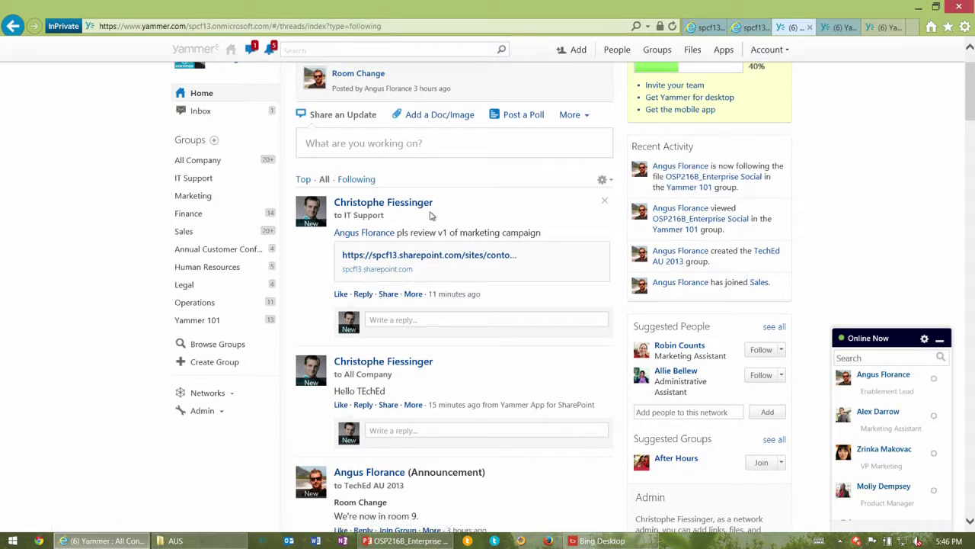
{"action": "left_click", "coordinate": [372, 187]}
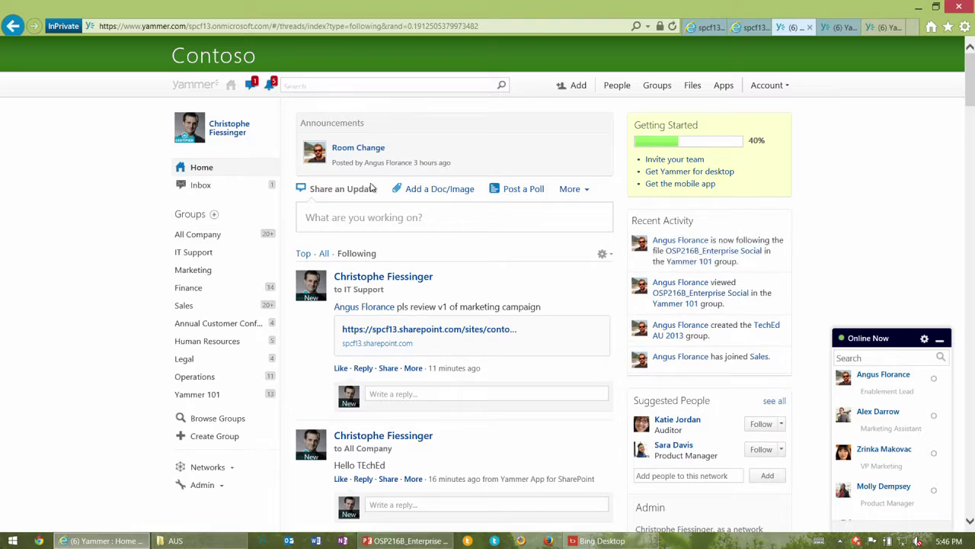
{"action": "left_click", "coordinate": [324, 254]}
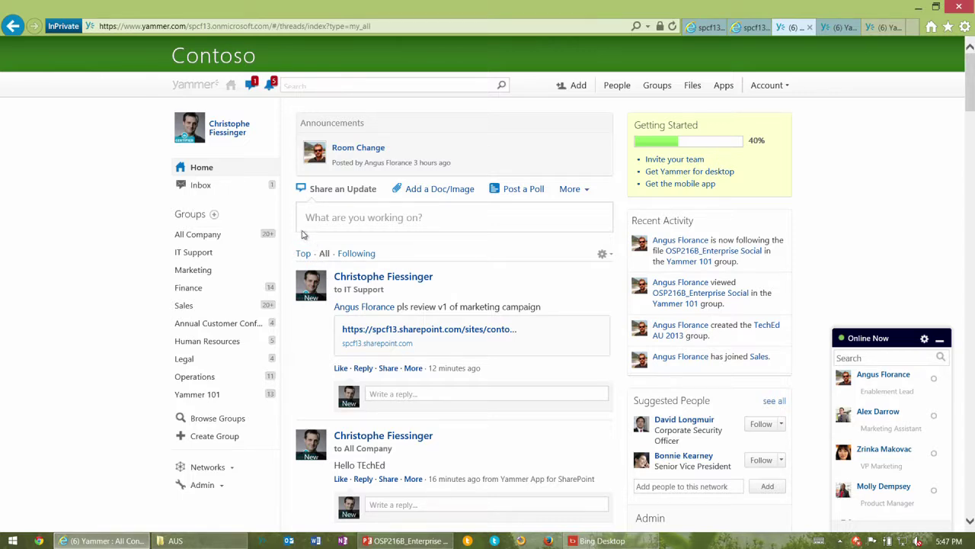
{"action": "left_click", "coordinate": [304, 253]}
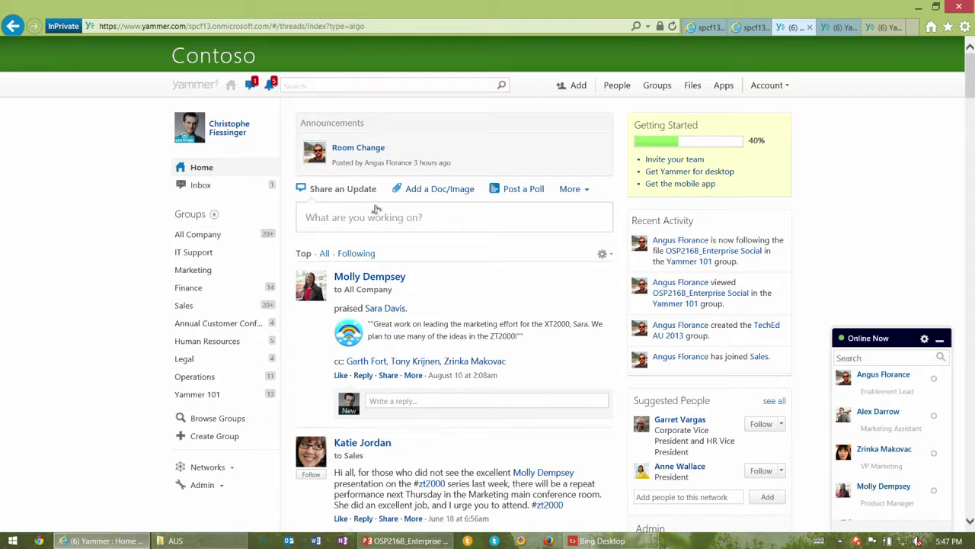
Show the Following feed and turn on the option to remember the feed selections.
{"action": "left_click", "coordinate": [357, 254]}
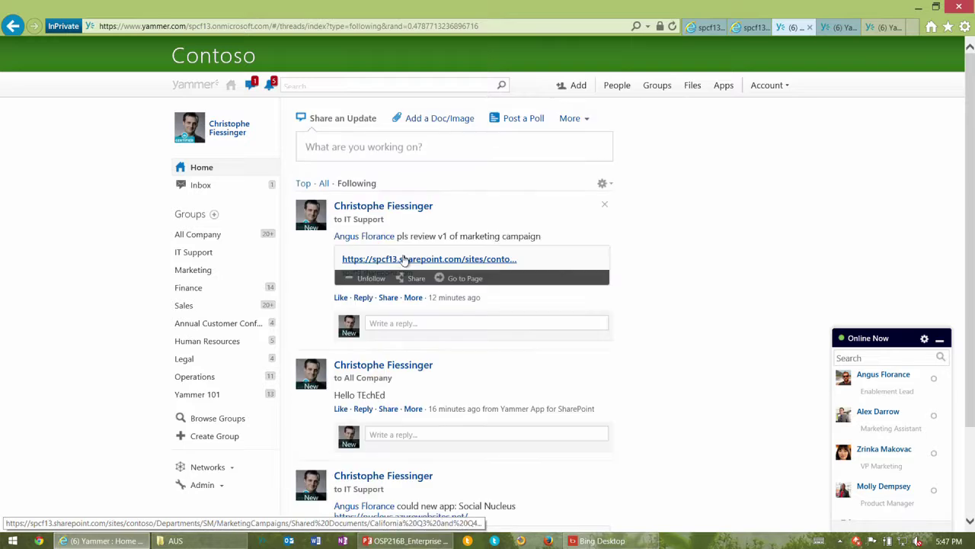
{"action": "left_click", "coordinate": [603, 256]}
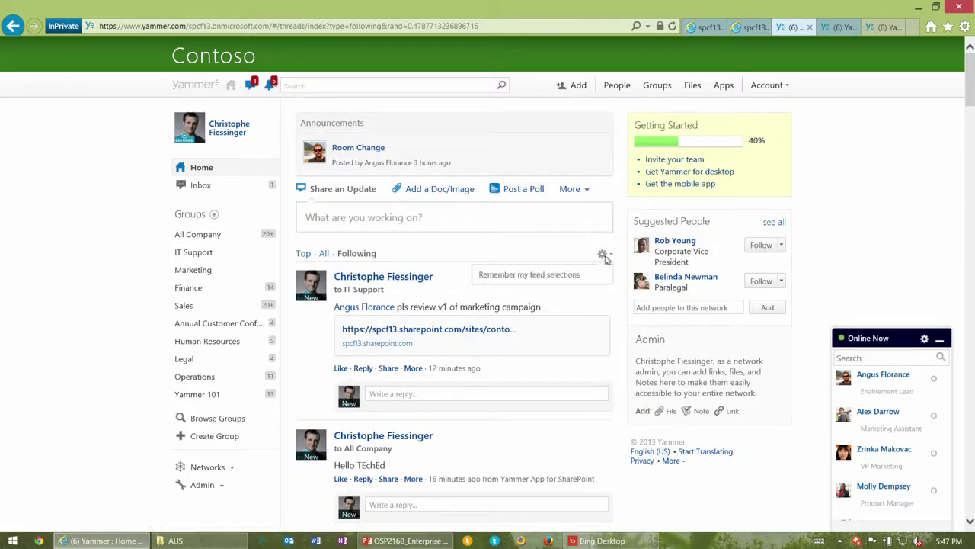
{"action": "left_click", "coordinate": [576, 277]}
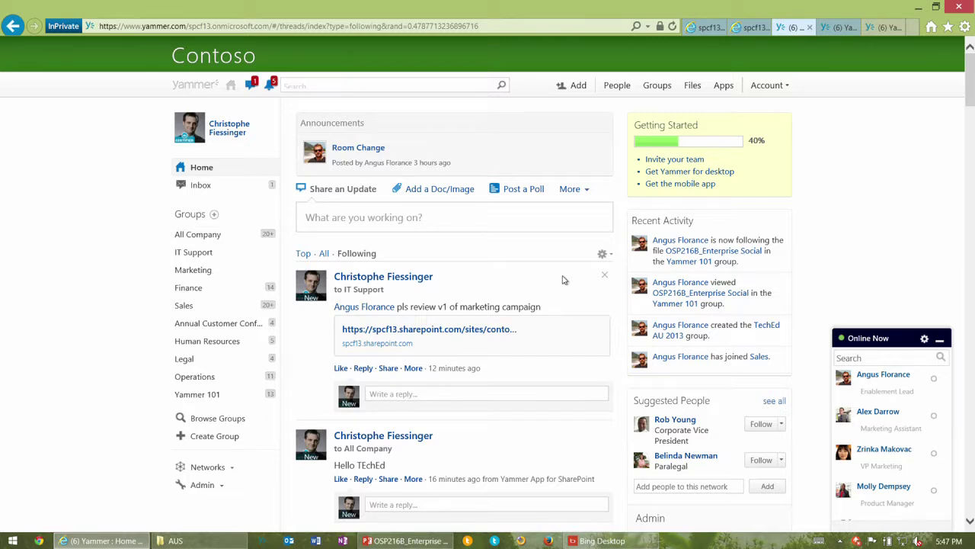
Open the account settings for editing and show the notification settings for the Contoso network.
{"action": "mouse_move", "coordinate": [573, 354]}
{"action": "left_click", "coordinate": [782, 88]}
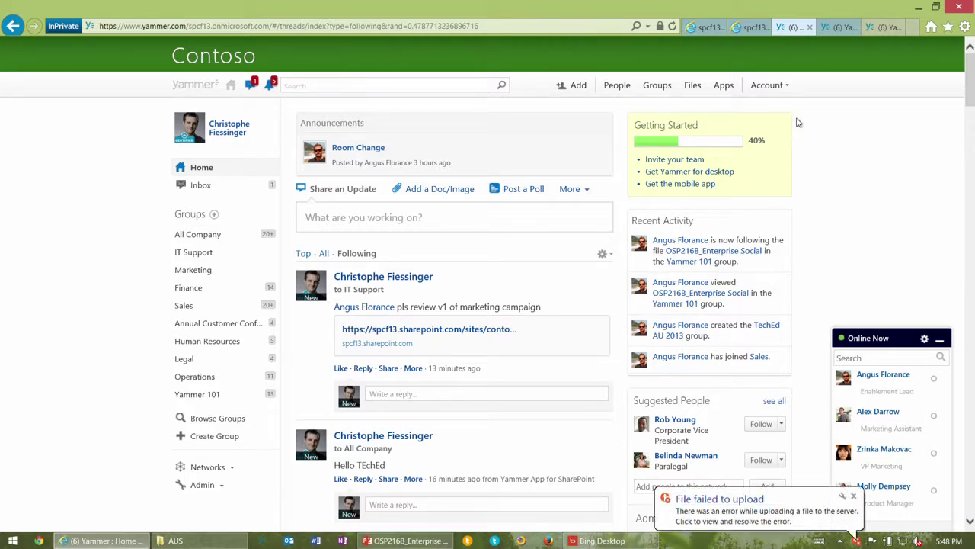
{"action": "left_click", "coordinate": [785, 86]}
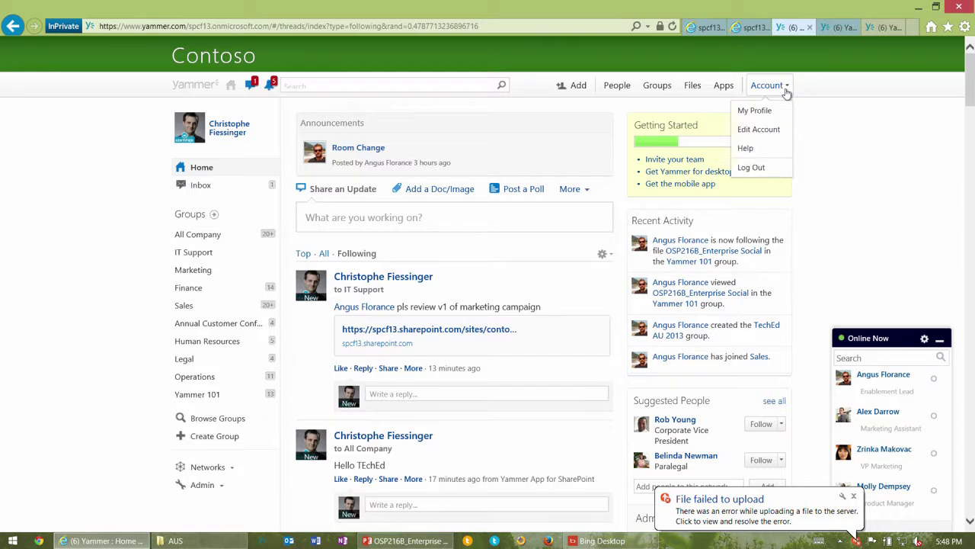
{"action": "left_click", "coordinate": [774, 136]}
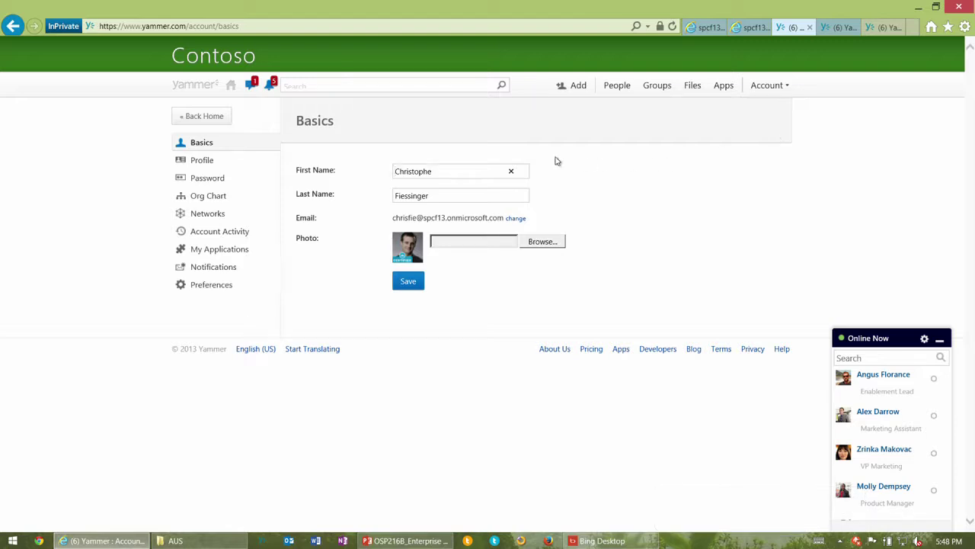
{"action": "left_click", "coordinate": [783, 90]}
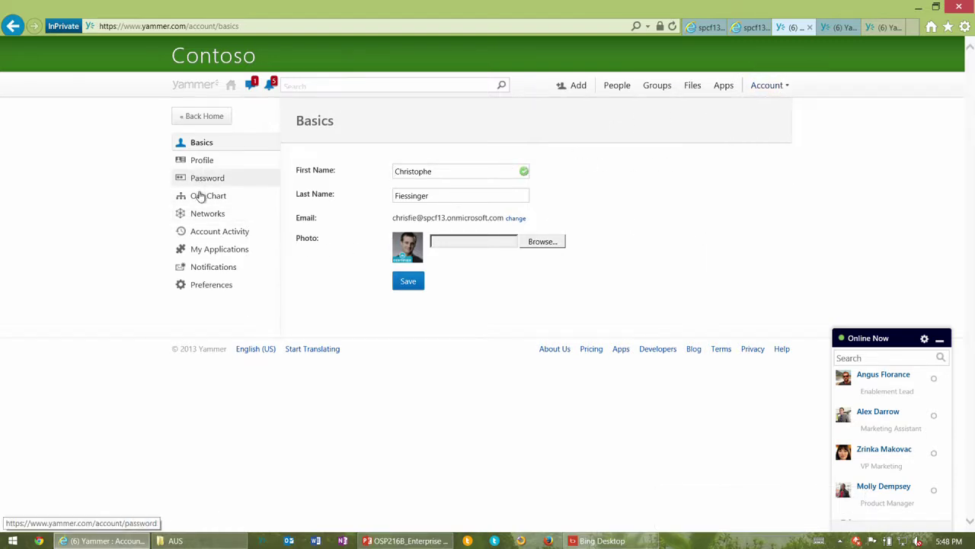
{"action": "left_click", "coordinate": [218, 272]}
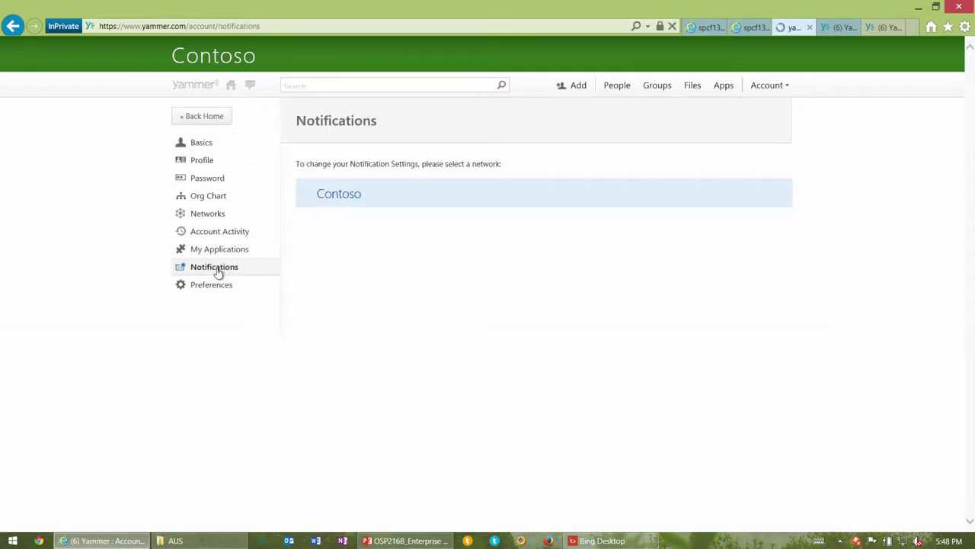
{"action": "scroll", "coordinate": [575, 307], "scroll_direction": "down", "scroll_amount": 2}
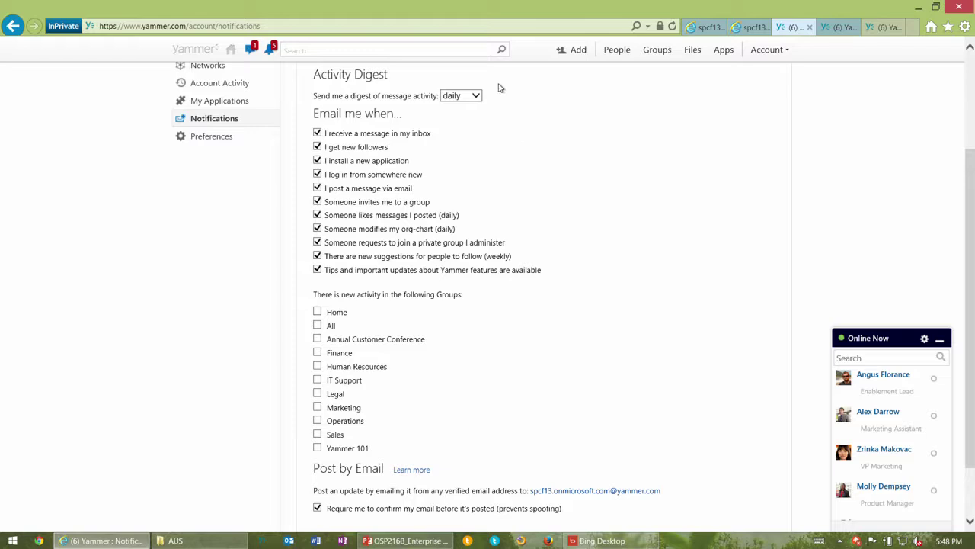
Examine the frequency choices for the activity digest and the list of email notification options.
{"action": "left_click", "coordinate": [472, 97]}
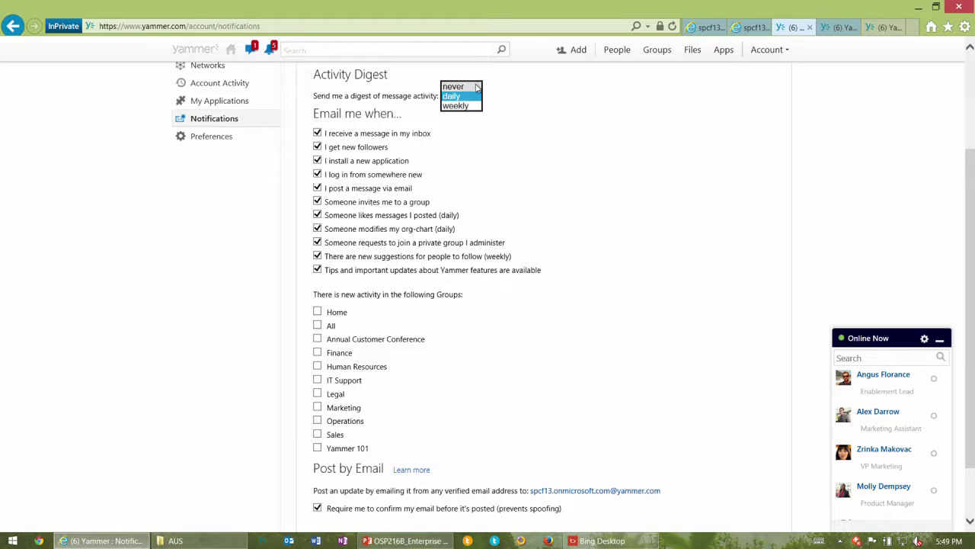
{"action": "left_click", "coordinate": [515, 91]}
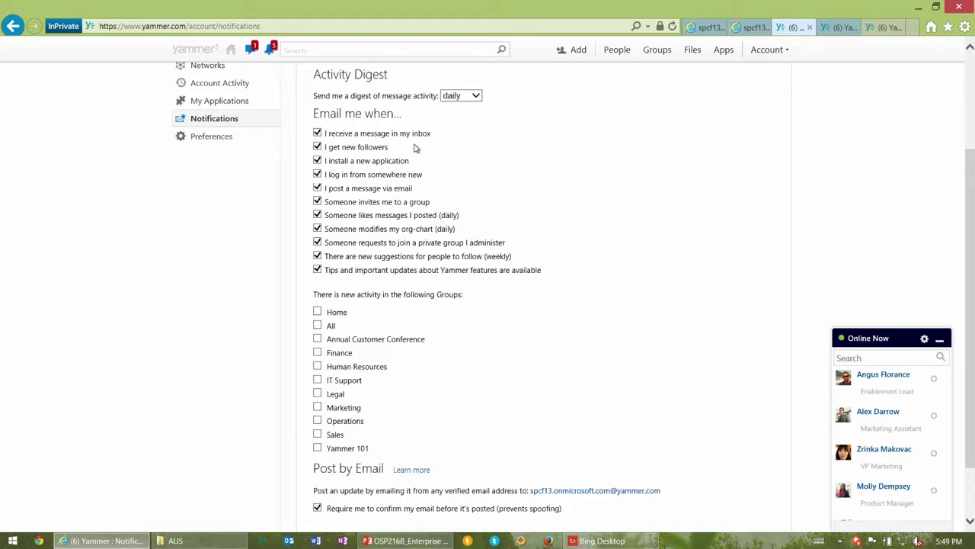
{"action": "scroll", "coordinate": [387, 147], "scroll_direction": "down", "scroll_amount": 2}
{"action": "scroll", "coordinate": [385, 144], "scroll_direction": "up", "scroll_amount": 2}
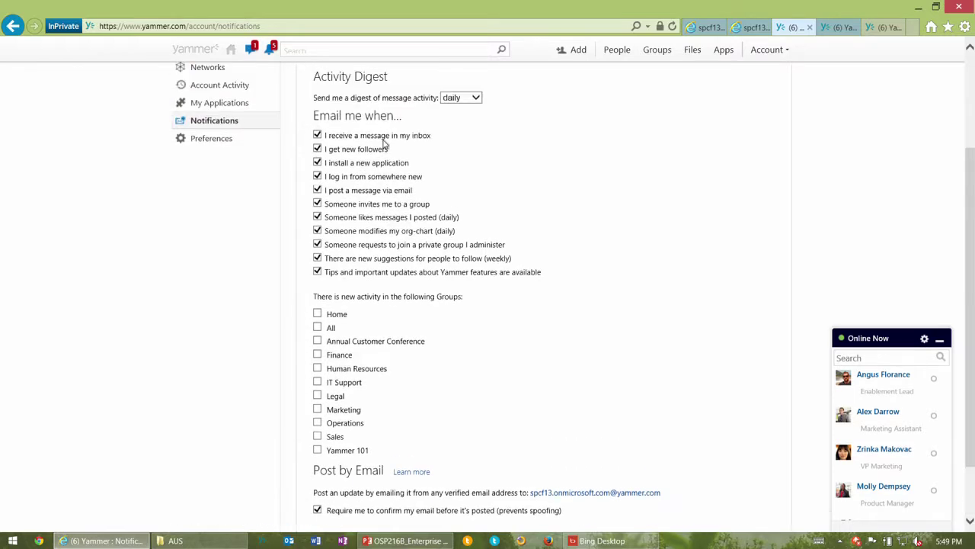
Clear all eleven "Email me when" notification options, from inbox messages to tips and important updates about features.
{"action": "left_click", "coordinate": [317, 136]}
{"action": "left_click", "coordinate": [317, 150]}
{"action": "left_click", "coordinate": [317, 163]}
{"action": "left_click", "coordinate": [317, 177]}
{"action": "left_click", "coordinate": [317, 190]}
{"action": "left_click", "coordinate": [317, 203]}
{"action": "left_click", "coordinate": [317, 217]}
{"action": "left_click", "coordinate": [317, 230]}
{"action": "left_click", "coordinate": [317, 244]}
{"action": "left_click", "coordinate": [317, 258]}
{"action": "left_click", "coordinate": [317, 271]}
{"action": "scroll", "coordinate": [554, 327], "scroll_direction": "down", "scroll_amount": 1}
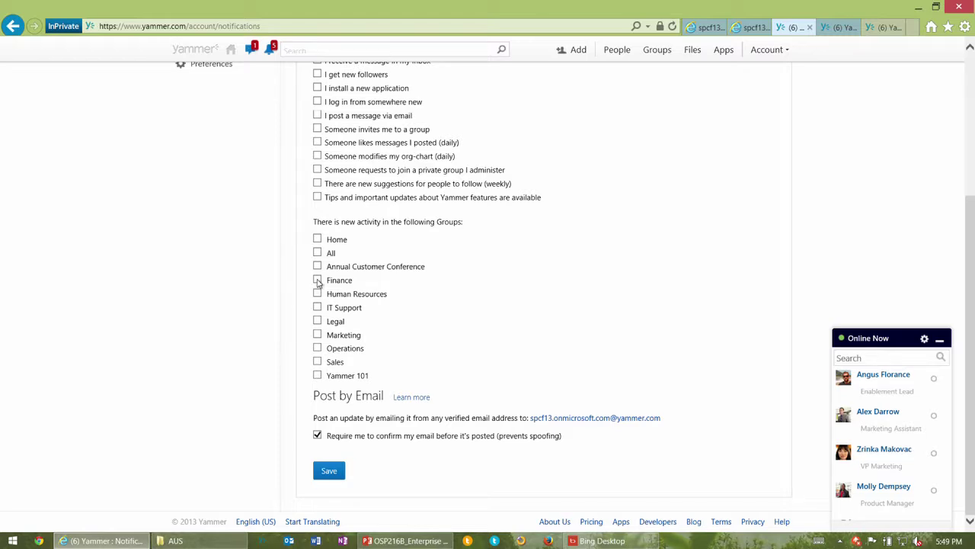
Try toggling the new-activity email notifications for the Finance, IT Support, Marketing and Legal groups.
{"action": "left_click", "coordinate": [317, 281]}
{"action": "left_click", "coordinate": [317, 281]}
{"action": "left_click", "coordinate": [317, 307]}
{"action": "left_click", "coordinate": [317, 334]}
{"action": "left_click", "coordinate": [317, 321]}
{"action": "left_click", "coordinate": [317, 307]}
{"action": "scroll", "coordinate": [579, 233], "scroll_direction": "up", "scroll_amount": 3}
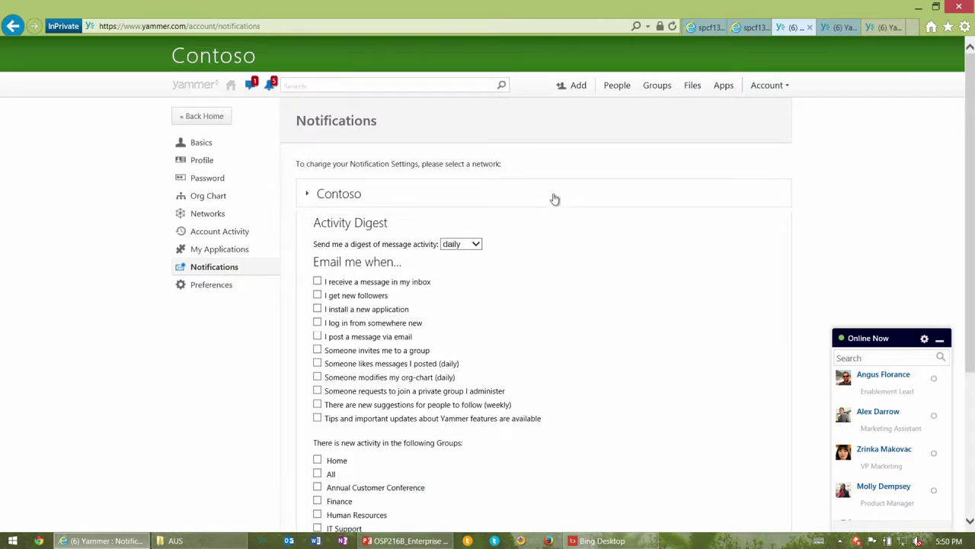
Return to the home feed and create a public internal group named "TechEd AU".
{"action": "left_click", "coordinate": [208, 88]}
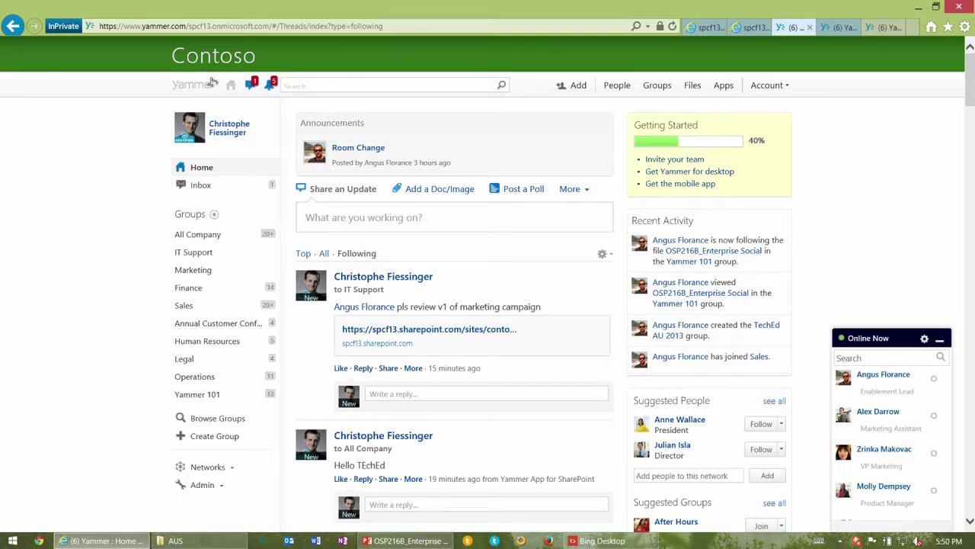
{"action": "left_click", "coordinate": [224, 441]}
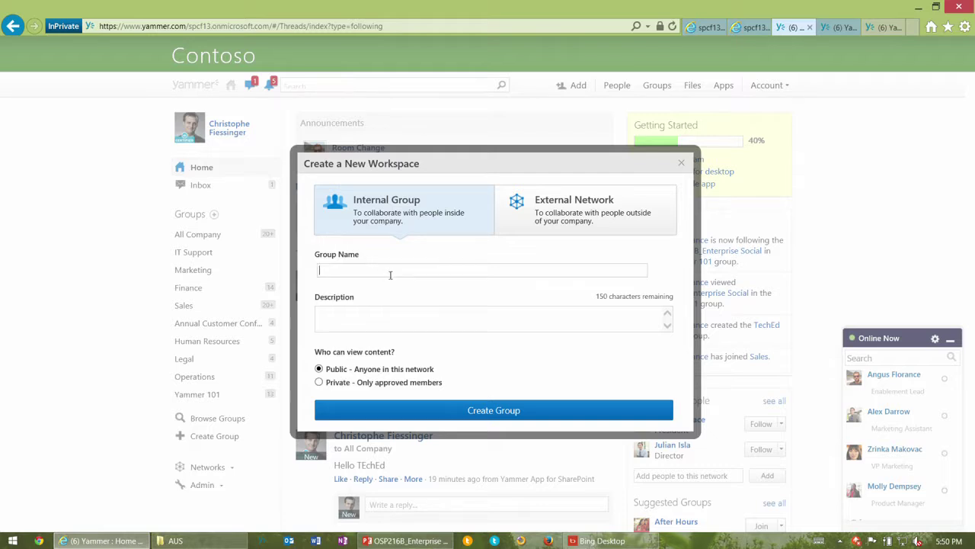
{"action": "type", "text": "Tech Ed"}
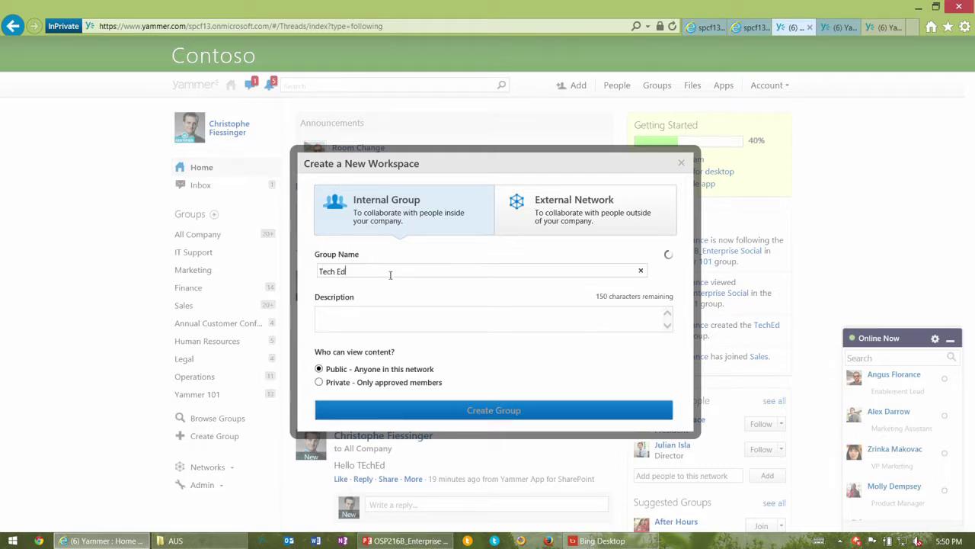
{"action": "key", "text": "BackSpace"}
{"action": "key", "text": "BackSpace"}
{"action": "key", "text": "BackSpace"}
{"action": "type", "text": "Ed AU"}
{"action": "left_click", "coordinate": [362, 411]}
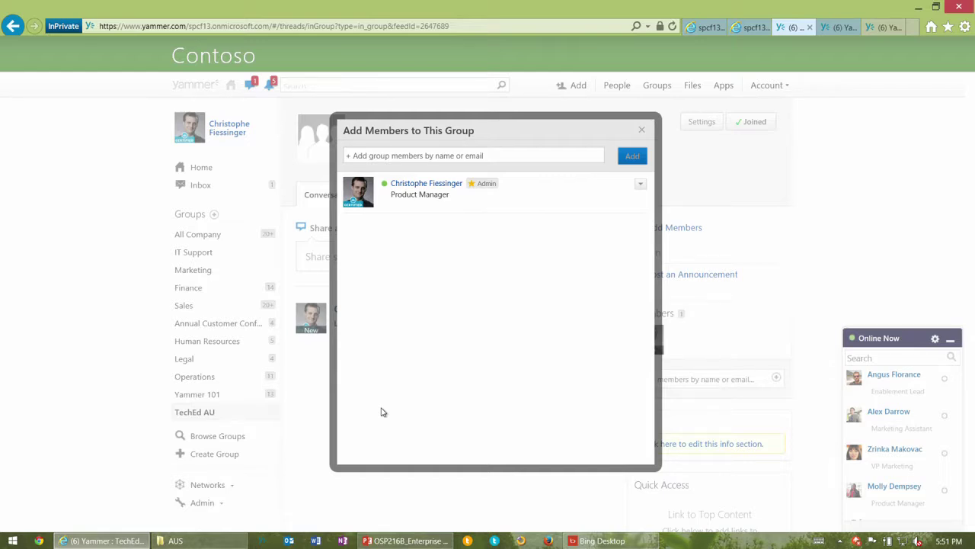
Add the colleague listed as Enablement Lead to the TechEd AU group and close the member dialog.
{"action": "left_click", "coordinate": [541, 158]}
{"action": "type", "text": "angus"}
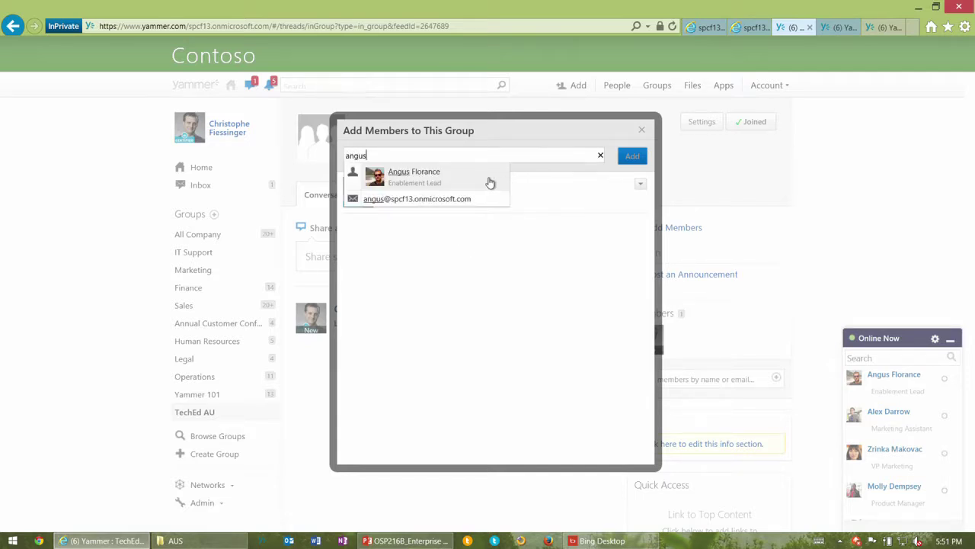
{"action": "left_click", "coordinate": [490, 183]}
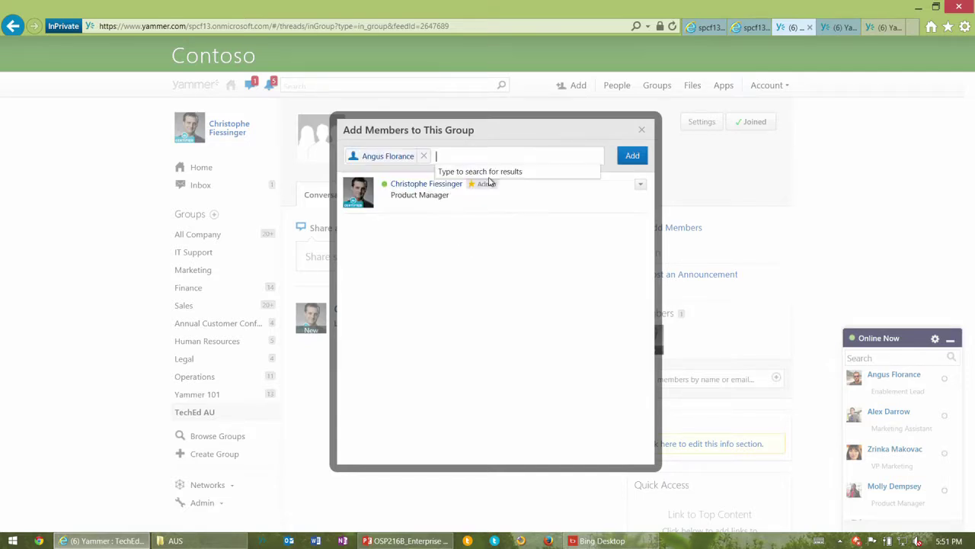
{"action": "left_click", "coordinate": [637, 156]}
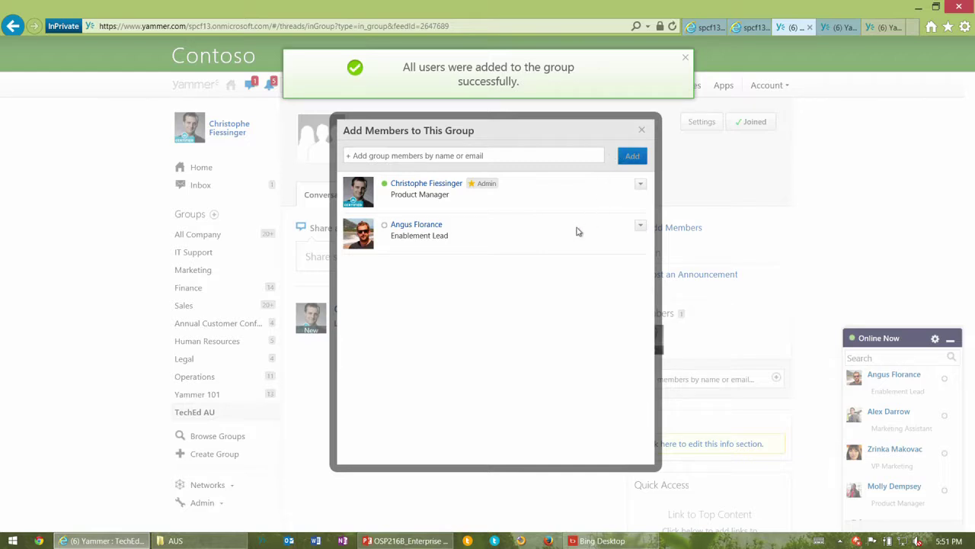
{"action": "left_click", "coordinate": [642, 130]}
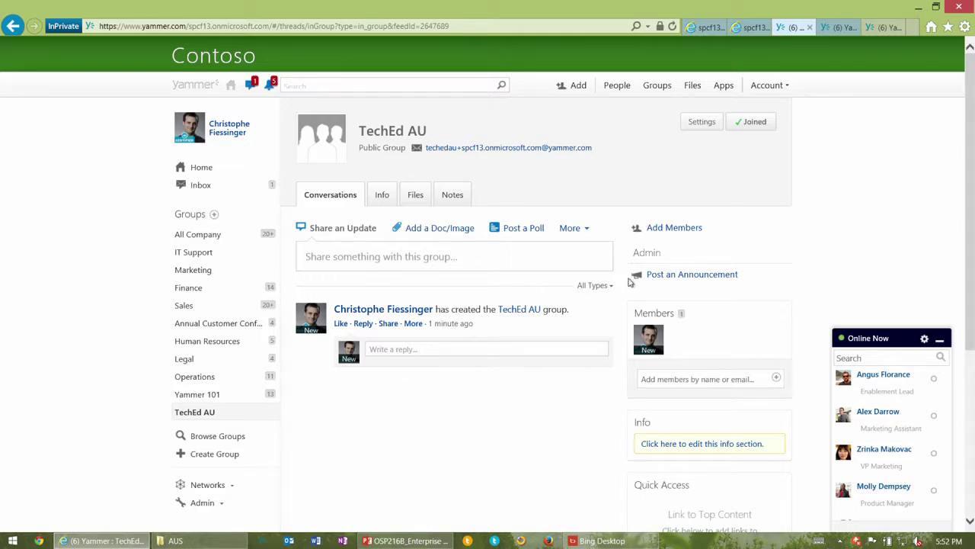
Post an announcement in the TechEd AU group titled "Room CHange" with the message "Roome 8".
{"action": "left_click", "coordinate": [709, 282]}
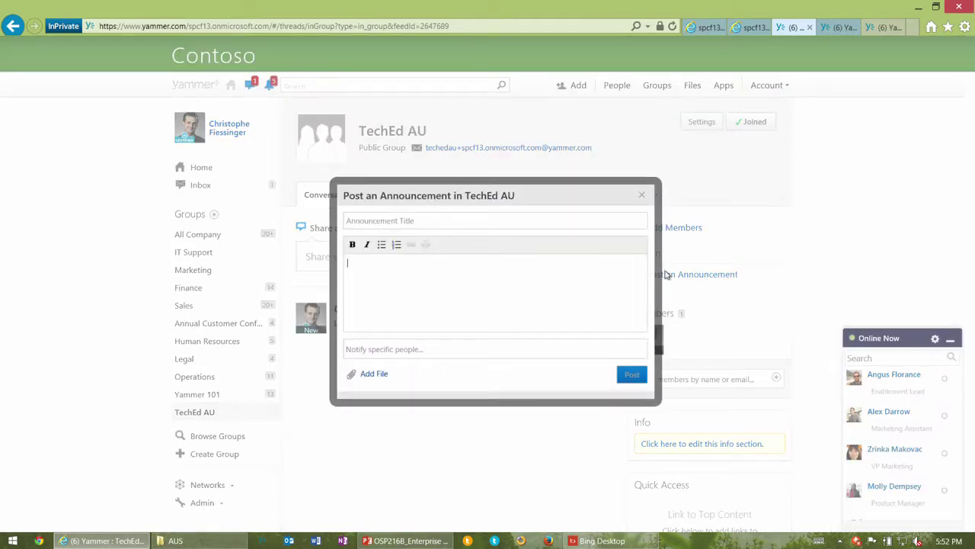
{"action": "left_click", "coordinate": [504, 218]}
{"action": "type", "text": "Room CHange"}
{"action": "left_click", "coordinate": [453, 283]}
{"action": "type", "text": "Roome 8"}
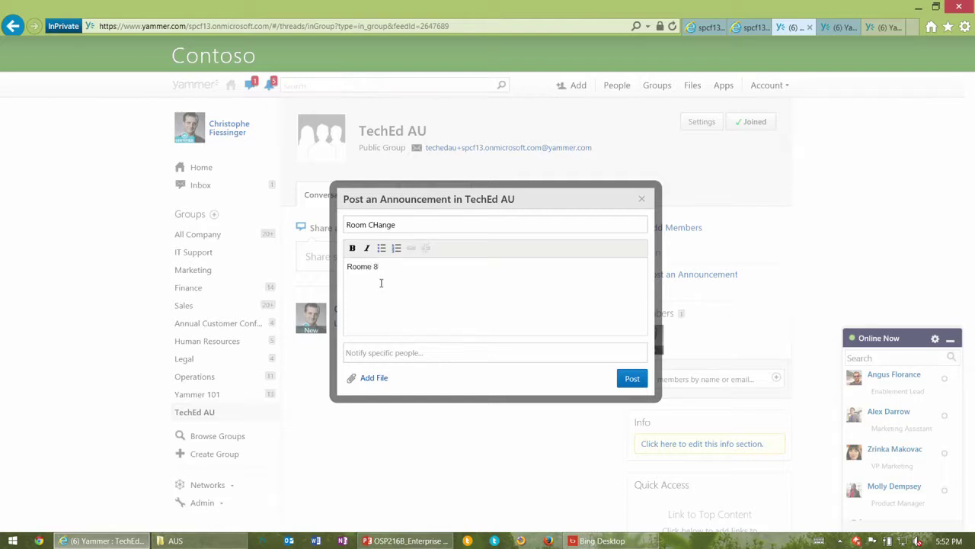
{"action": "left_click", "coordinate": [637, 378]}
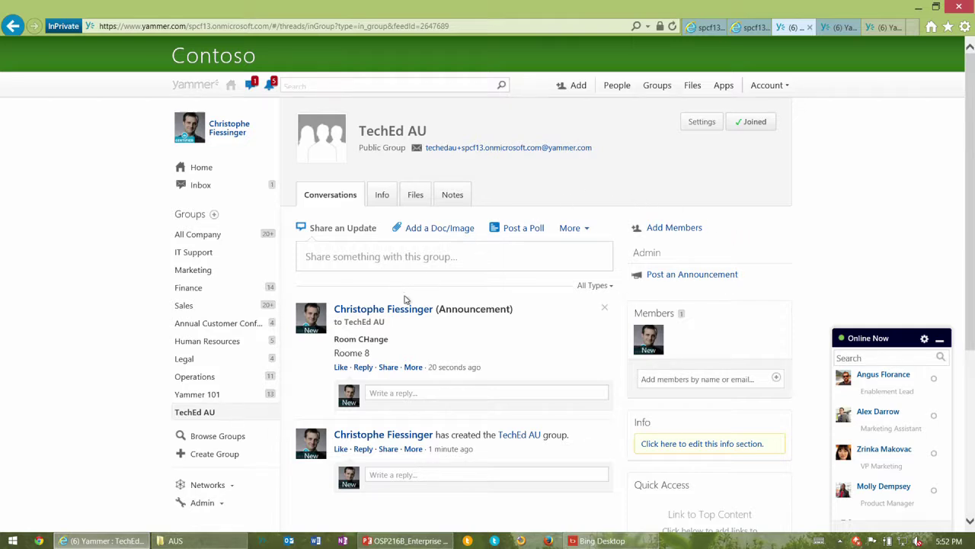
Open the Yammer 101 group and look through its notes and conversations.
{"action": "mouse_move", "coordinate": [326, 128]}
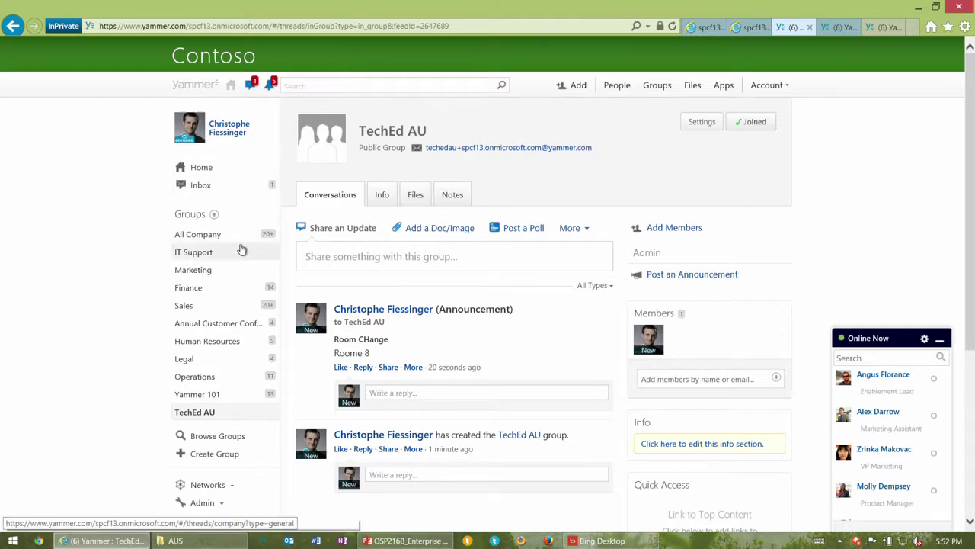
{"action": "left_click", "coordinate": [200, 393]}
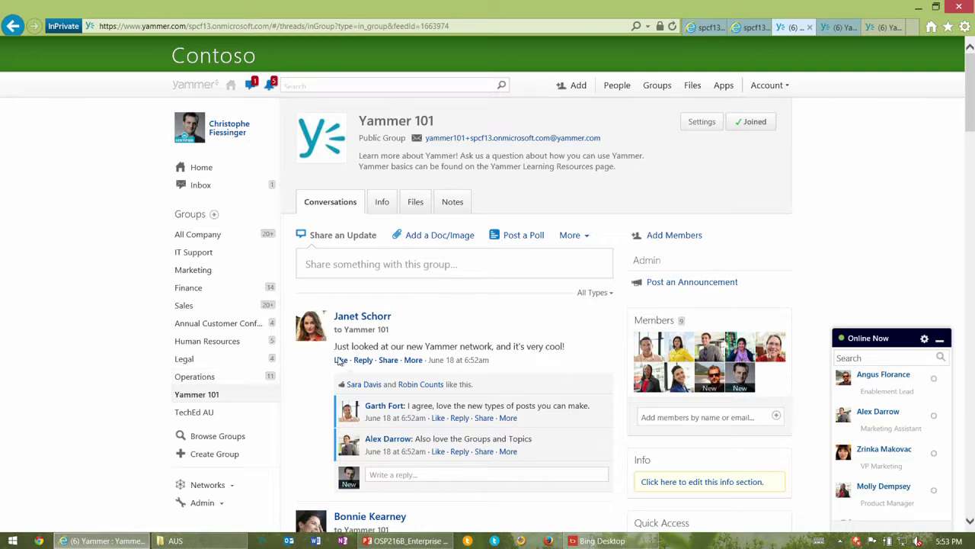
{"action": "left_click", "coordinate": [458, 202]}
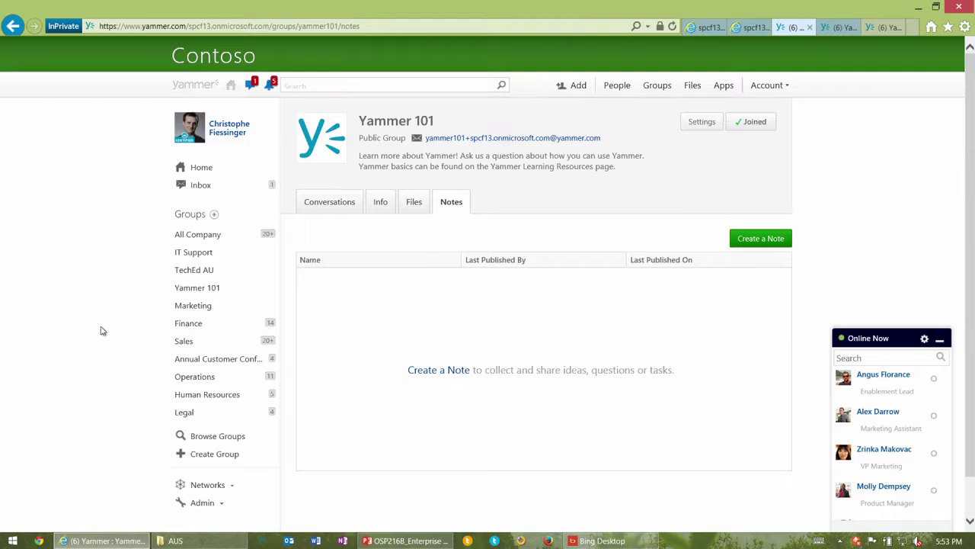
{"action": "left_click", "coordinate": [214, 289]}
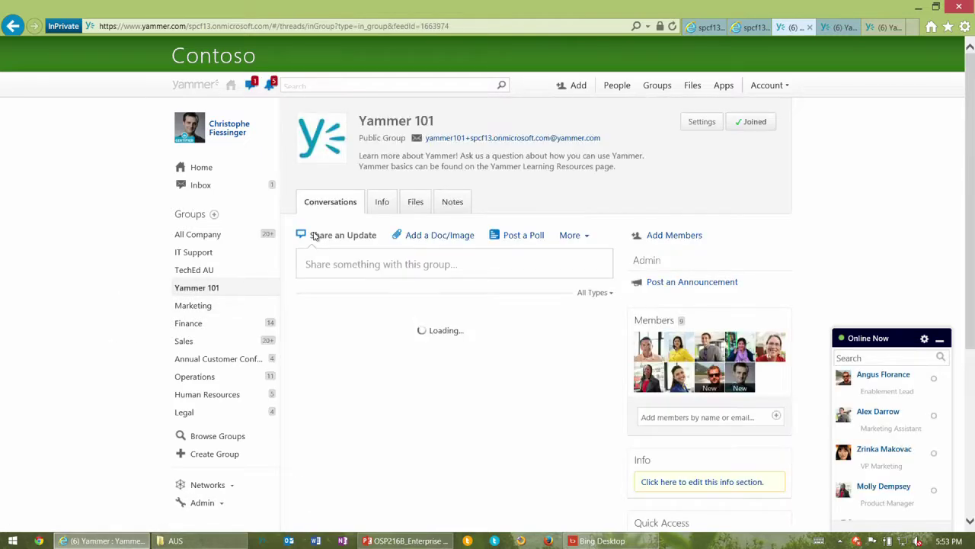
{"action": "scroll", "coordinate": [493, 408], "scroll_direction": "down", "scroll_amount": 4}
{"action": "scroll", "coordinate": [489, 405], "scroll_direction": "up", "scroll_amount": 4}
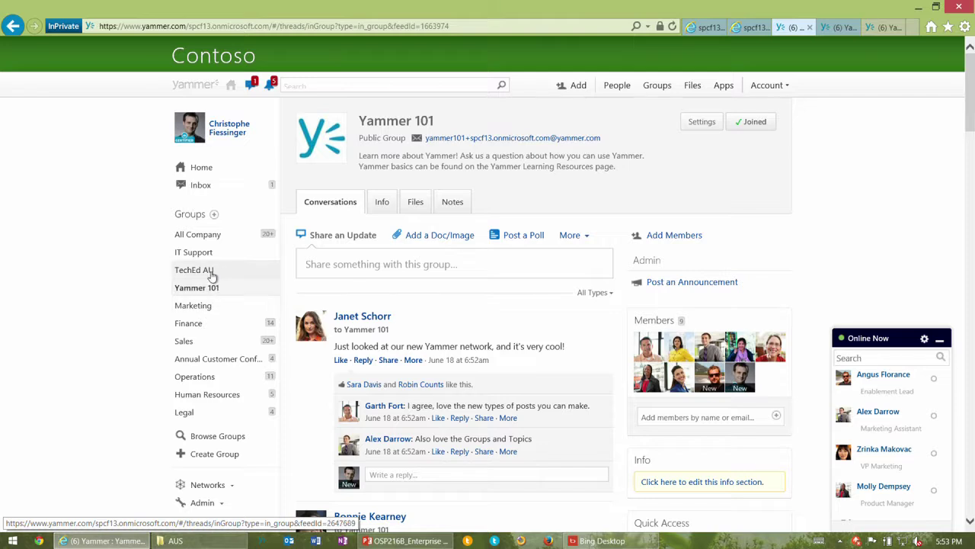
Open the network's files page.
{"action": "left_click", "coordinate": [690, 85]}
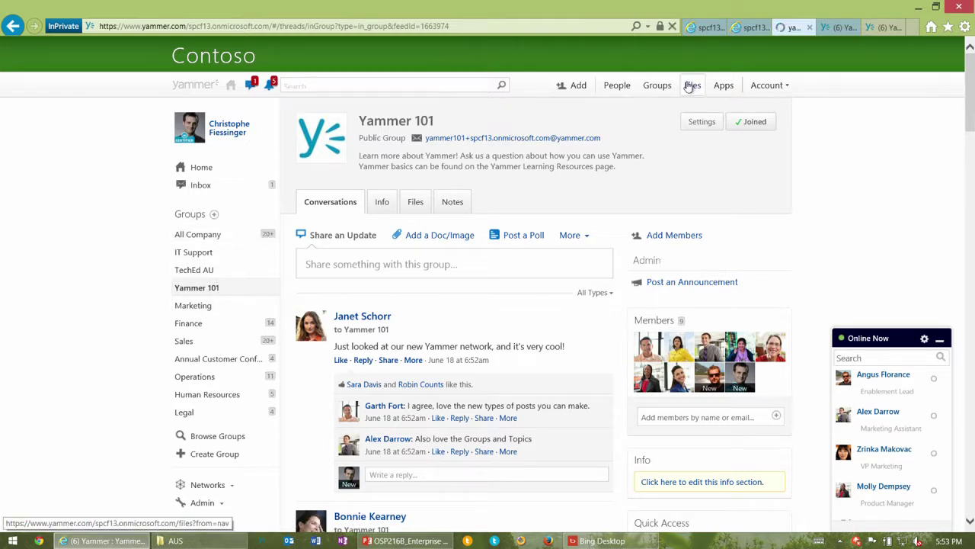